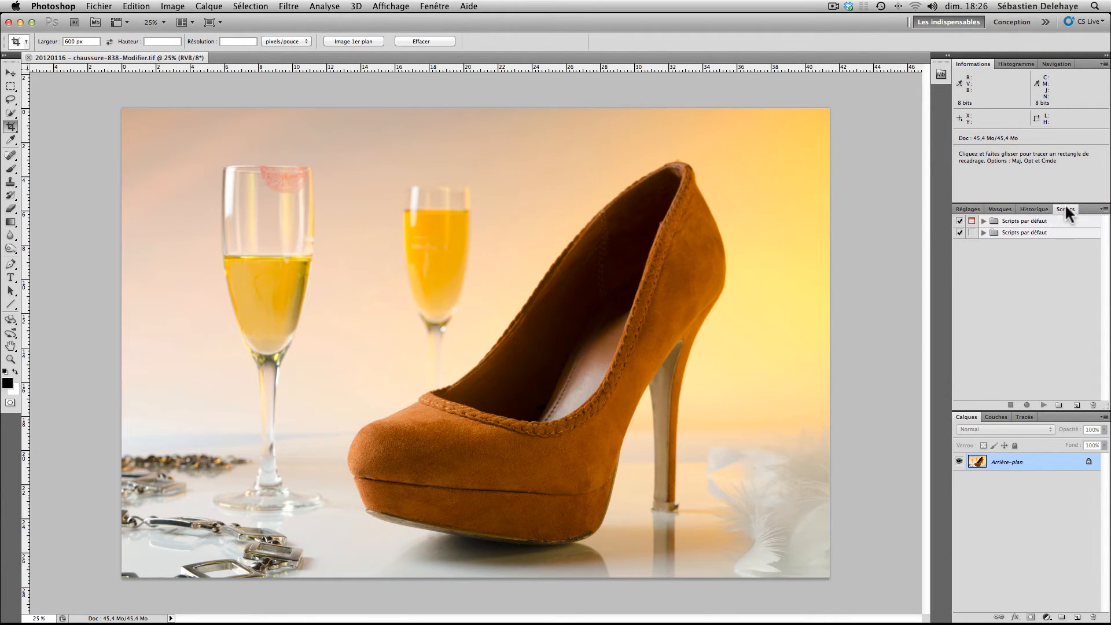
Step: Detach the Scripts panel from its group and float it over the canvas near the image's upper edge
{"action": "left_click_drag", "start_coordinate": [1066, 211], "coordinate": [769, 92]}
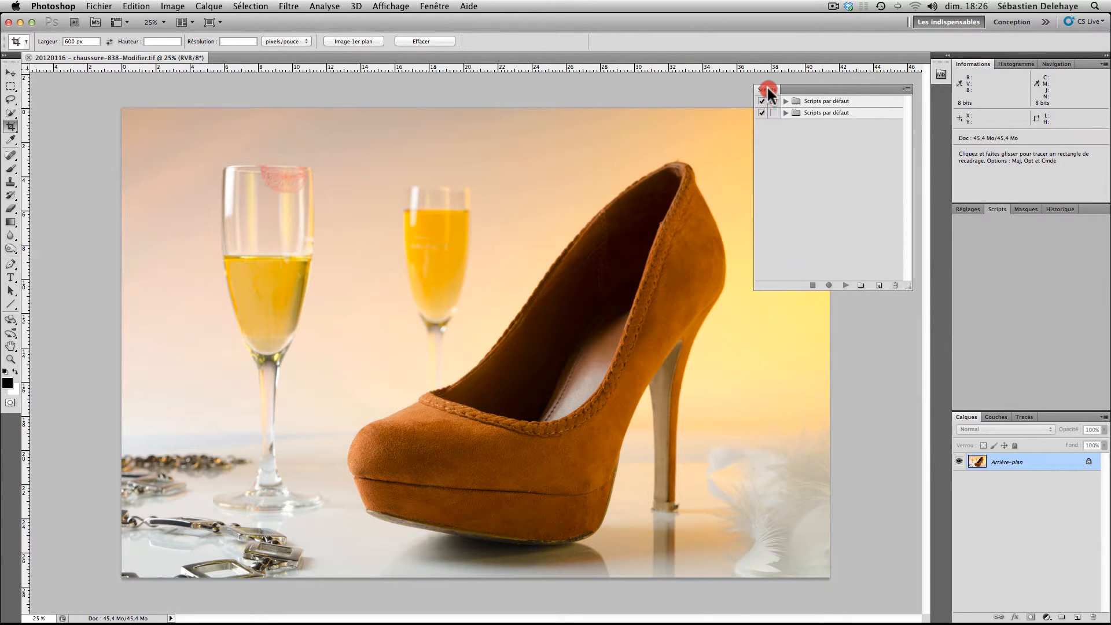
{"action": "left_click", "coordinate": [906, 90]}
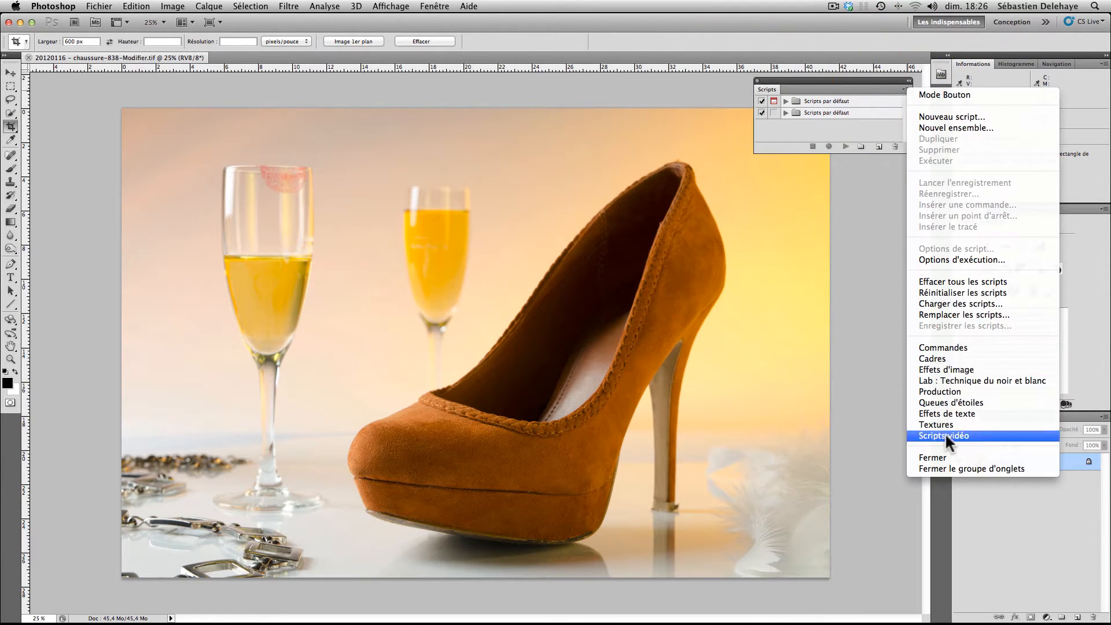
{"action": "left_click", "coordinate": [949, 457]}
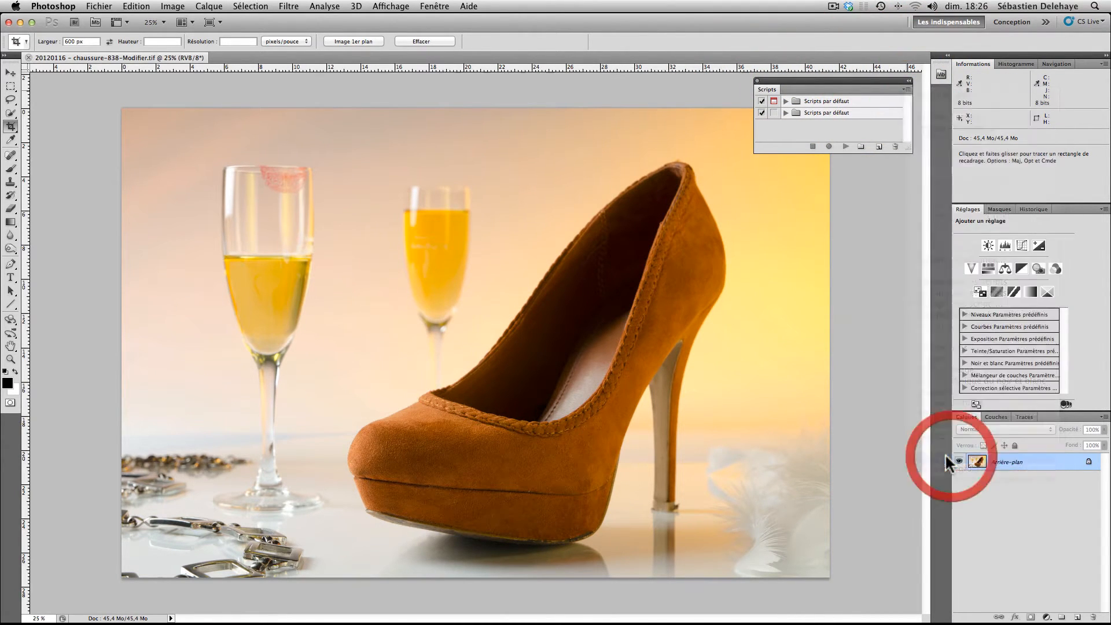
{"action": "left_click", "coordinate": [399, 6]}
{"action": "mouse_move", "coordinate": [434, 6]}
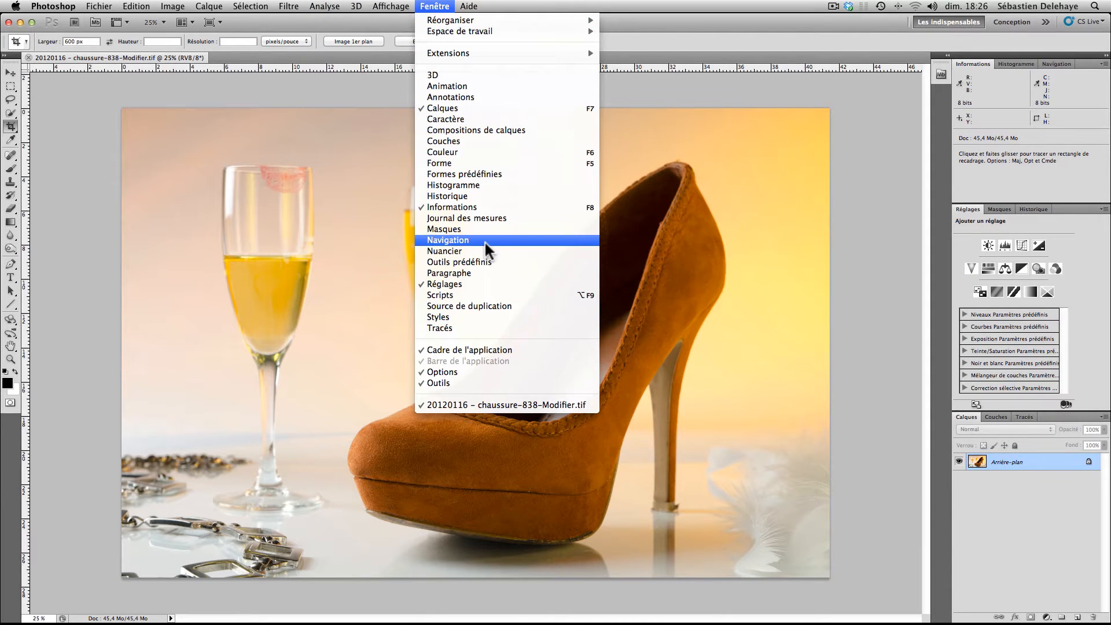
{"action": "left_click", "coordinate": [471, 295]}
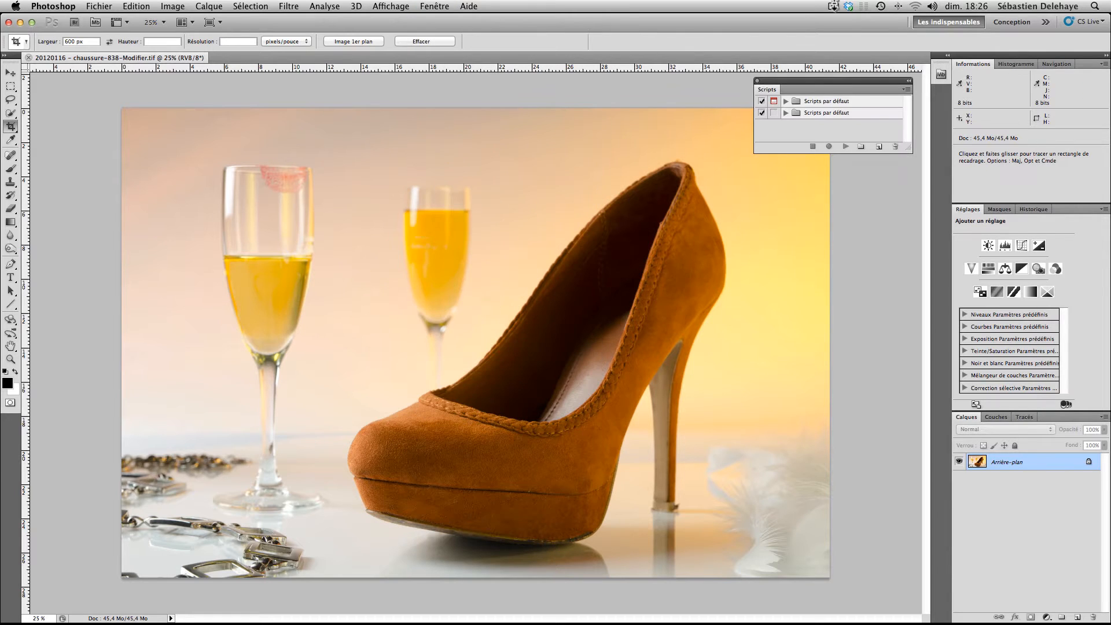
{"action": "left_click_drag", "start_coordinate": [909, 148], "coordinate": [912, 427]}
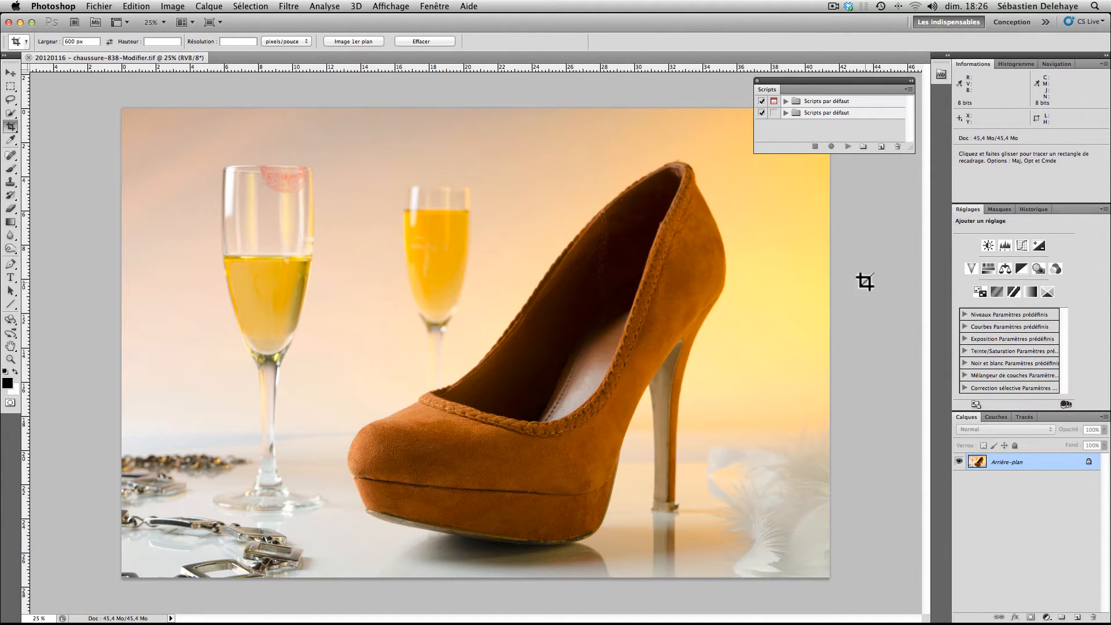
{"action": "left_click_drag", "start_coordinate": [795, 87], "coordinate": [789, 88]}
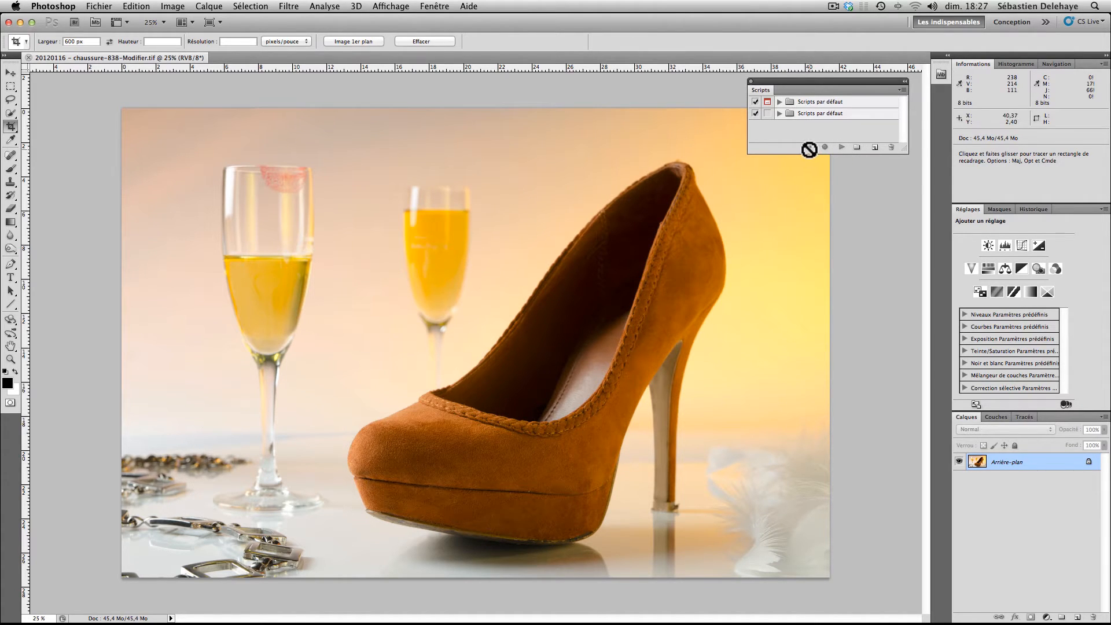
Step: Create a new script set named "script perso"
{"action": "left_click", "coordinate": [856, 147]}
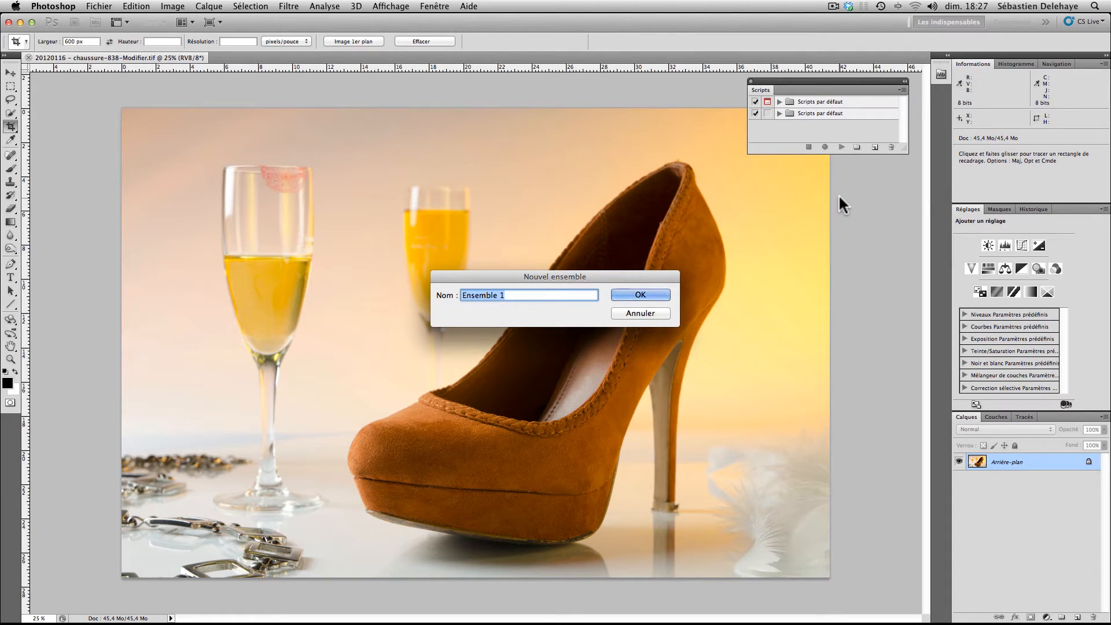
{"action": "type", "text": "scr"}
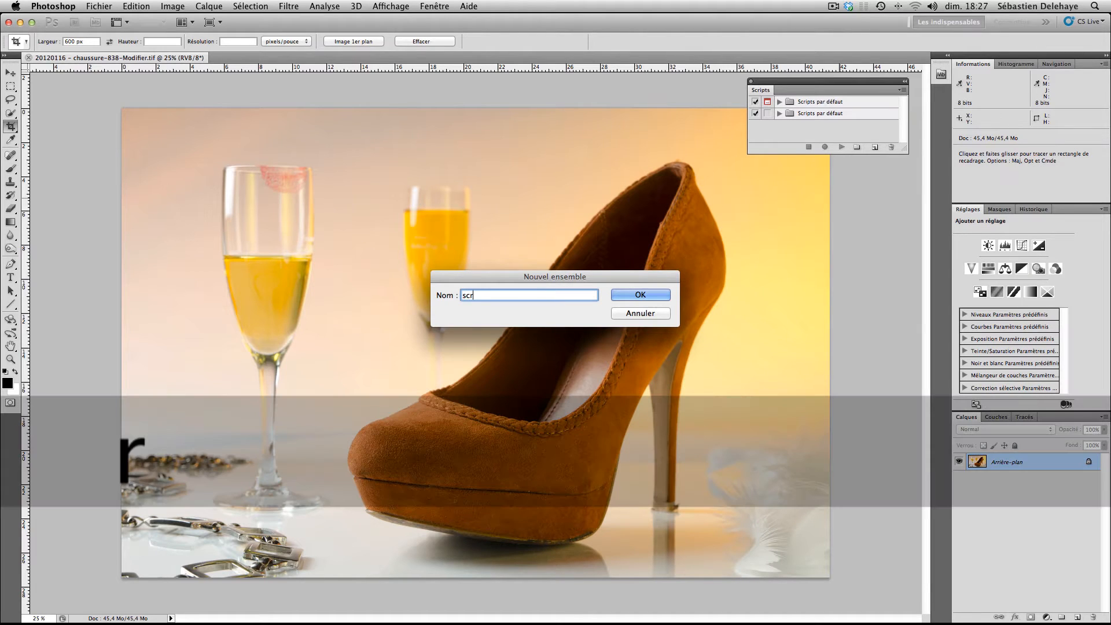
{"action": "type", "text": "ipt perso"}
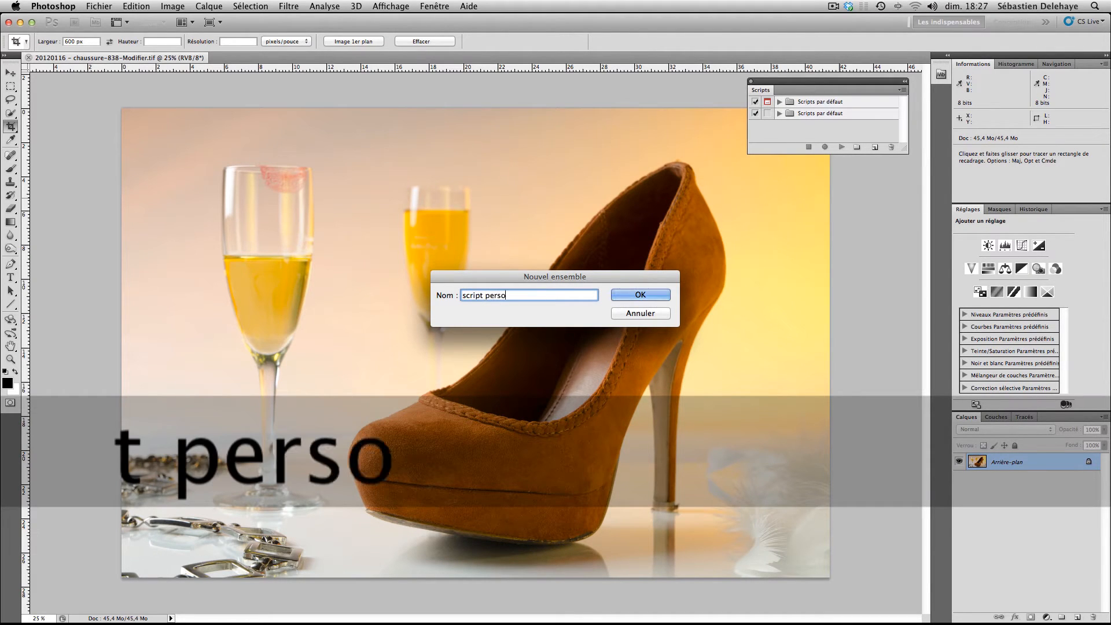
{"action": "left_click", "coordinate": [643, 294]}
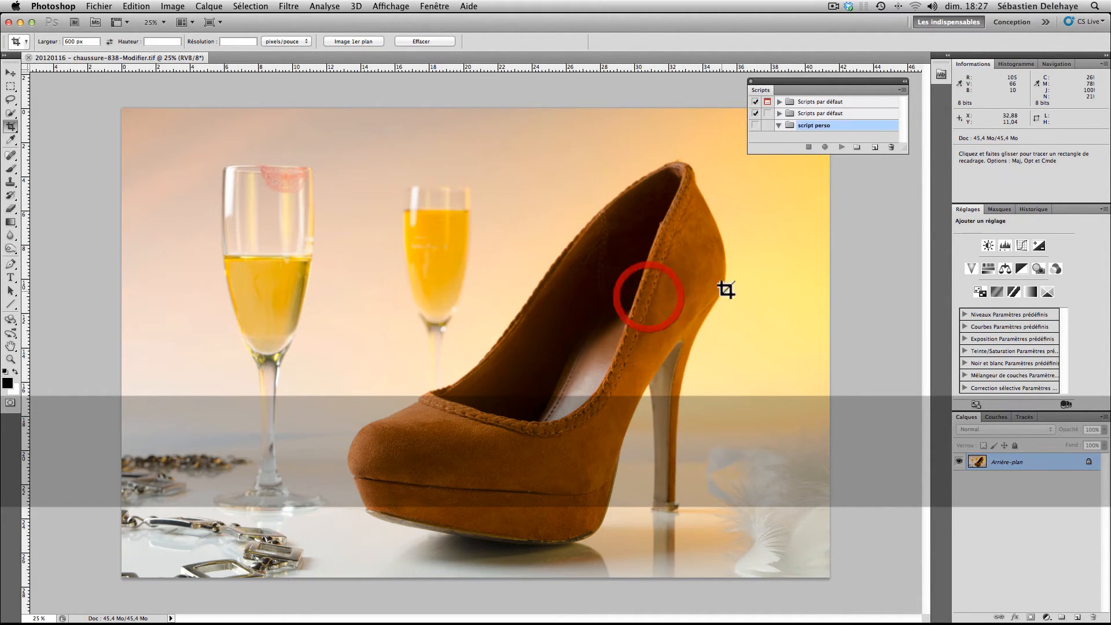
Step: Create a new script named "reduire a 800" in the "script perso" set and start recording it
{"action": "left_click", "coordinate": [836, 125]}
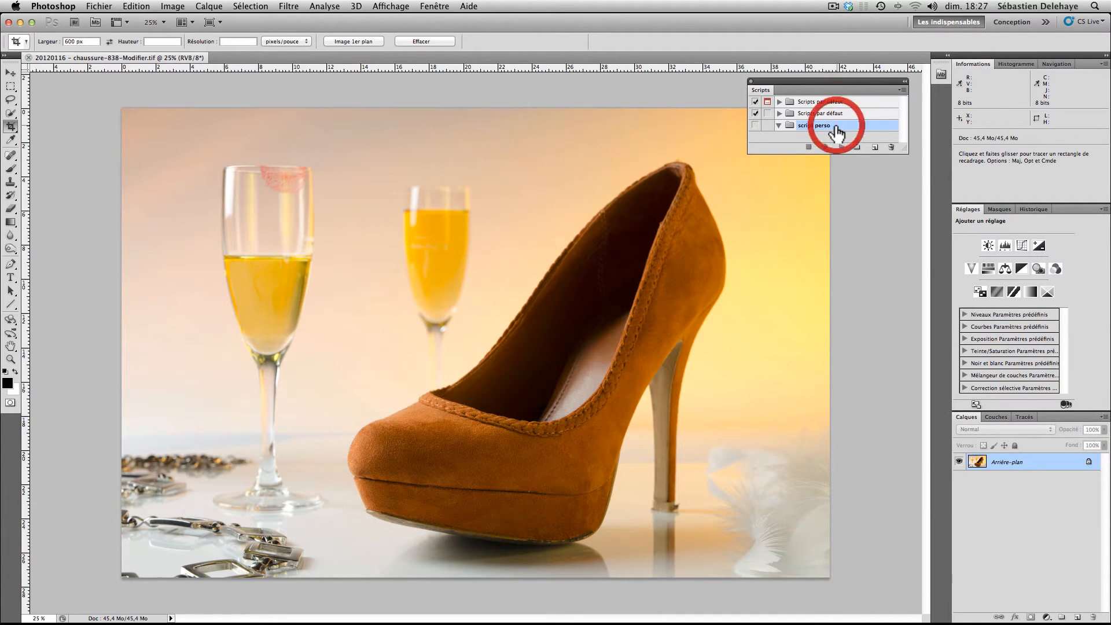
{"action": "left_click", "coordinate": [874, 148]}
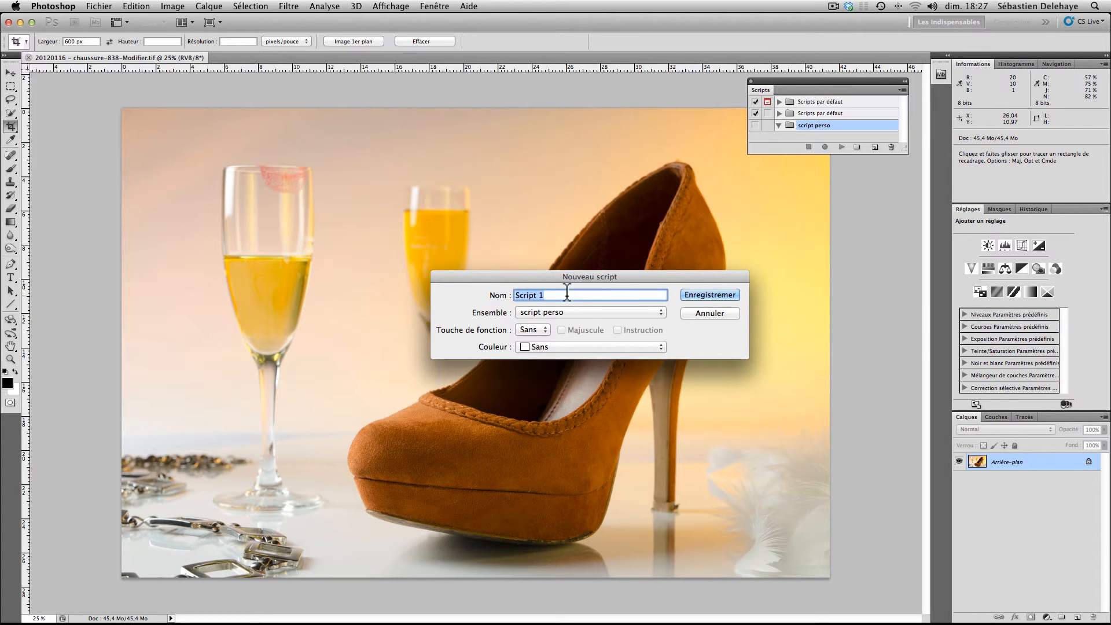
{"action": "type", "text": "reduire a"}
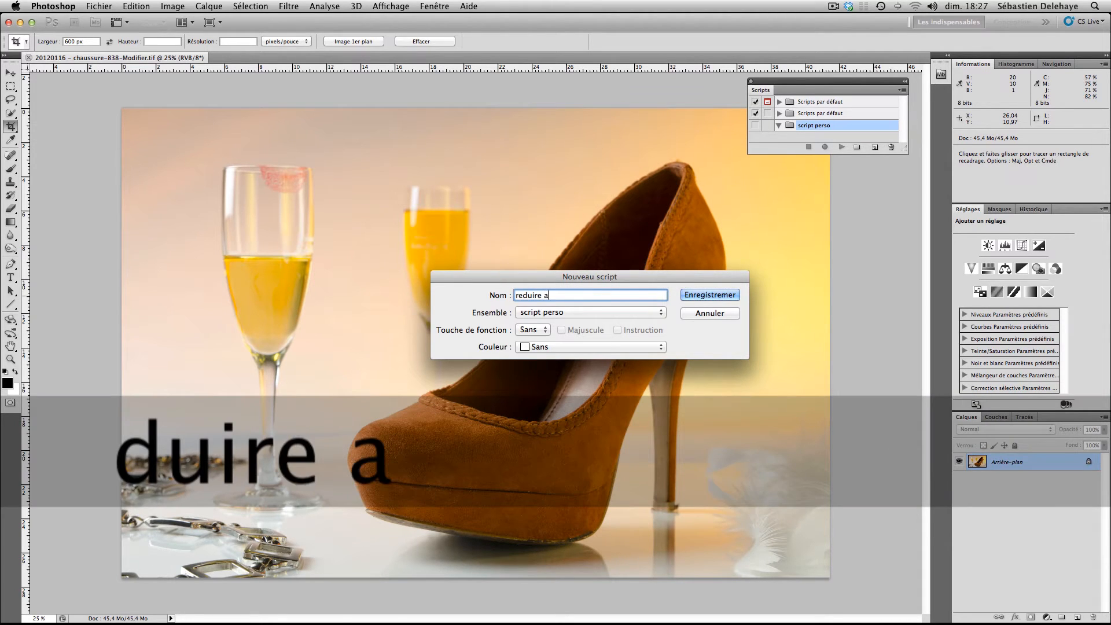
{"action": "type", "text": " 80"}
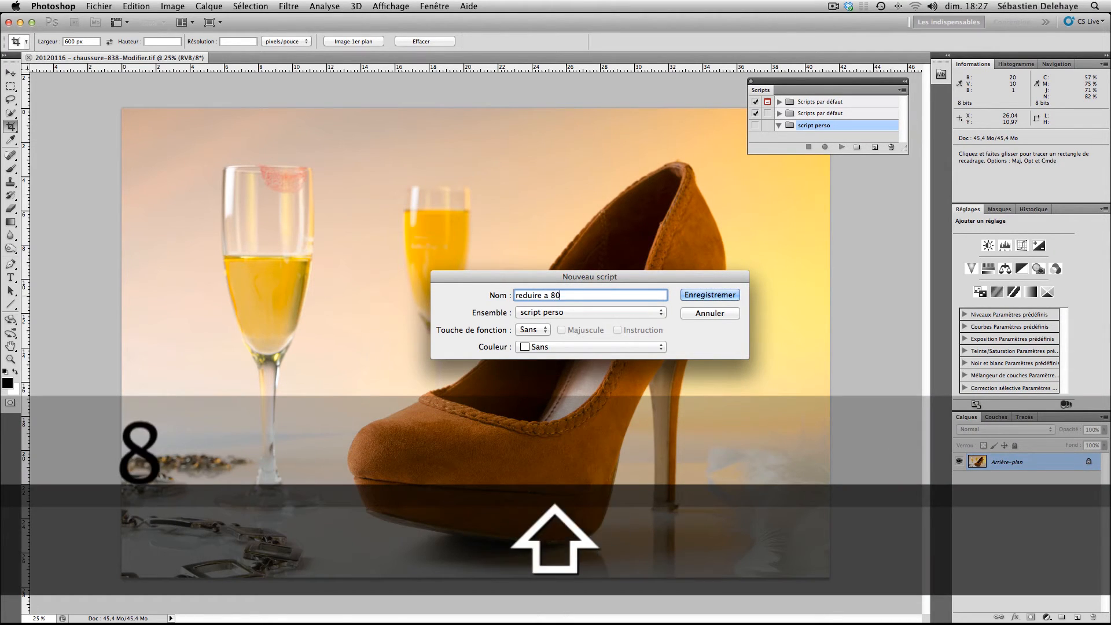
{"action": "type", "text": "0"}
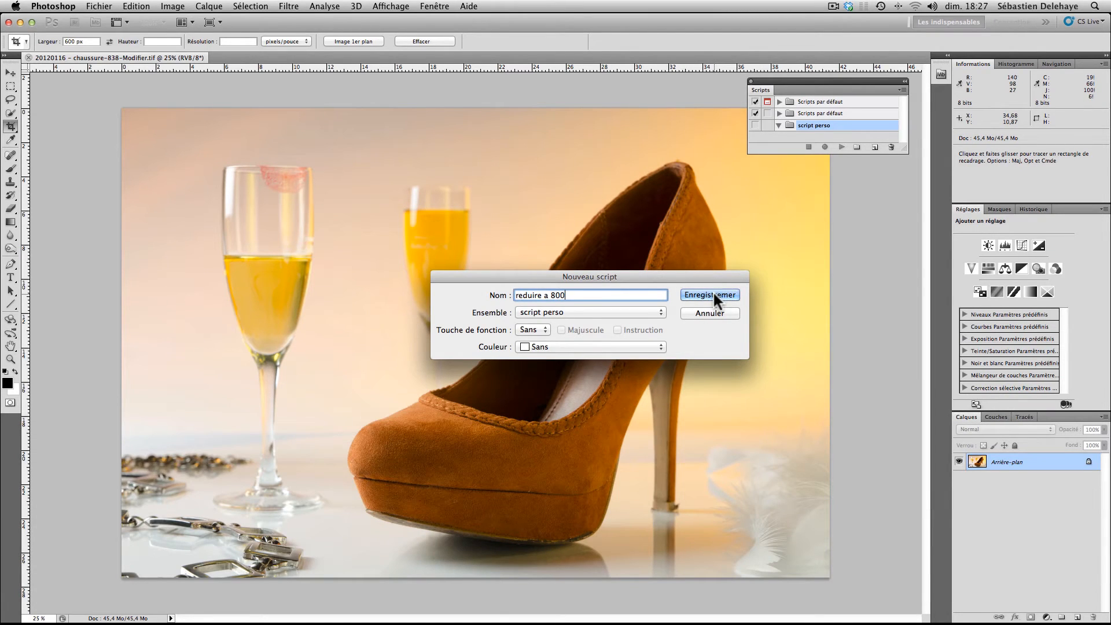
{"action": "left_click", "coordinate": [713, 295]}
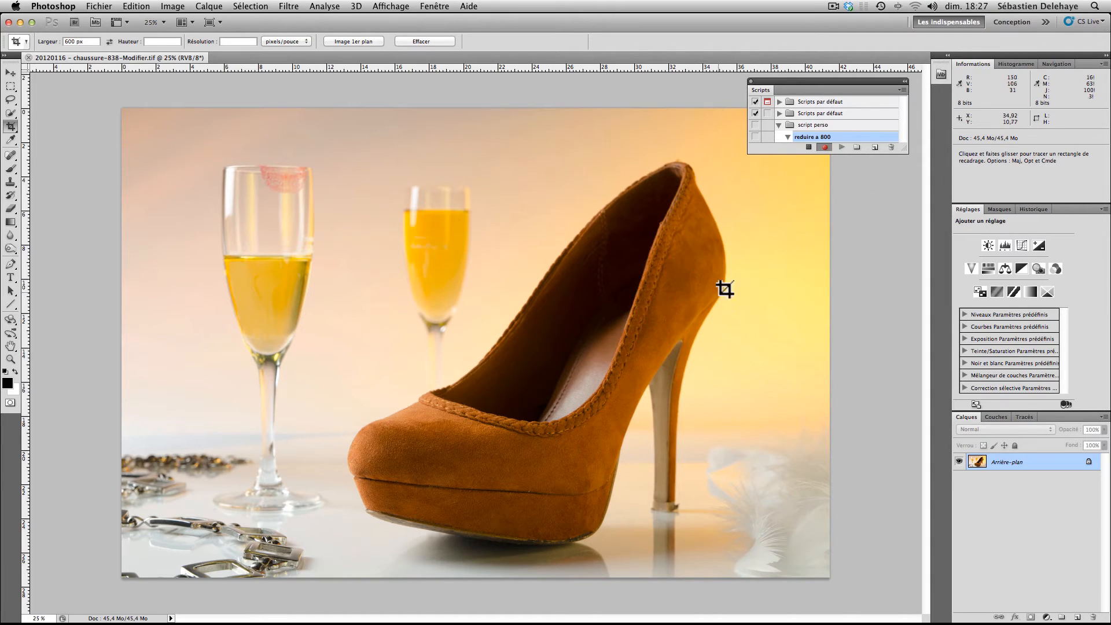
{"action": "left_click", "coordinate": [822, 148]}
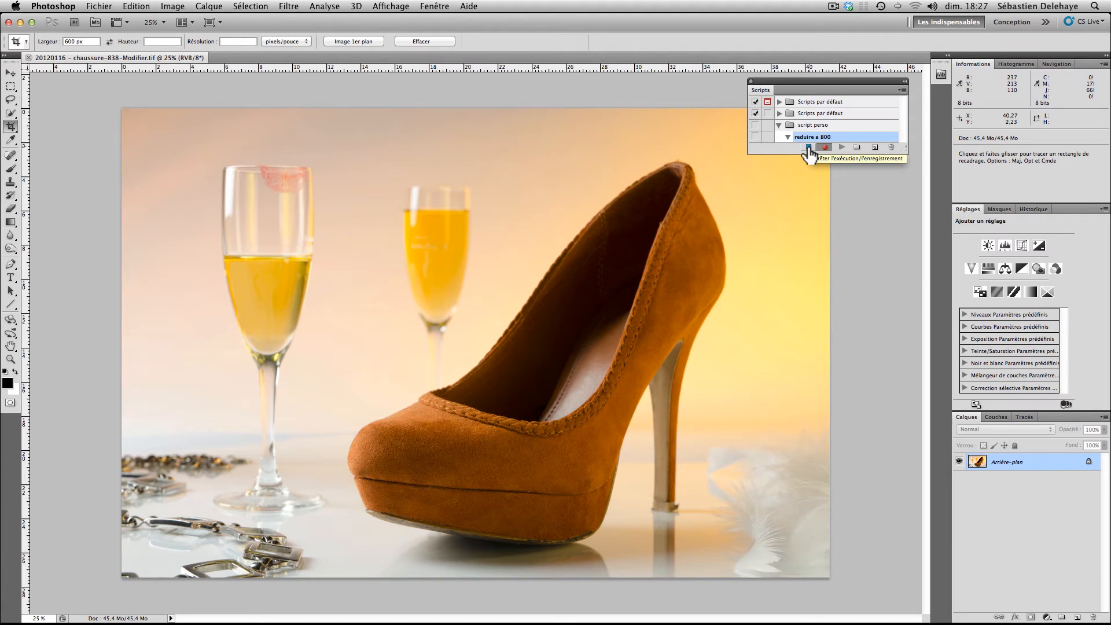
Step: Resize the photo with the Adapter l'image automation, using limits of 800 pixels for both width and height
{"action": "left_click", "coordinate": [99, 6]}
{"action": "mouse_move", "coordinate": [279, 297]}
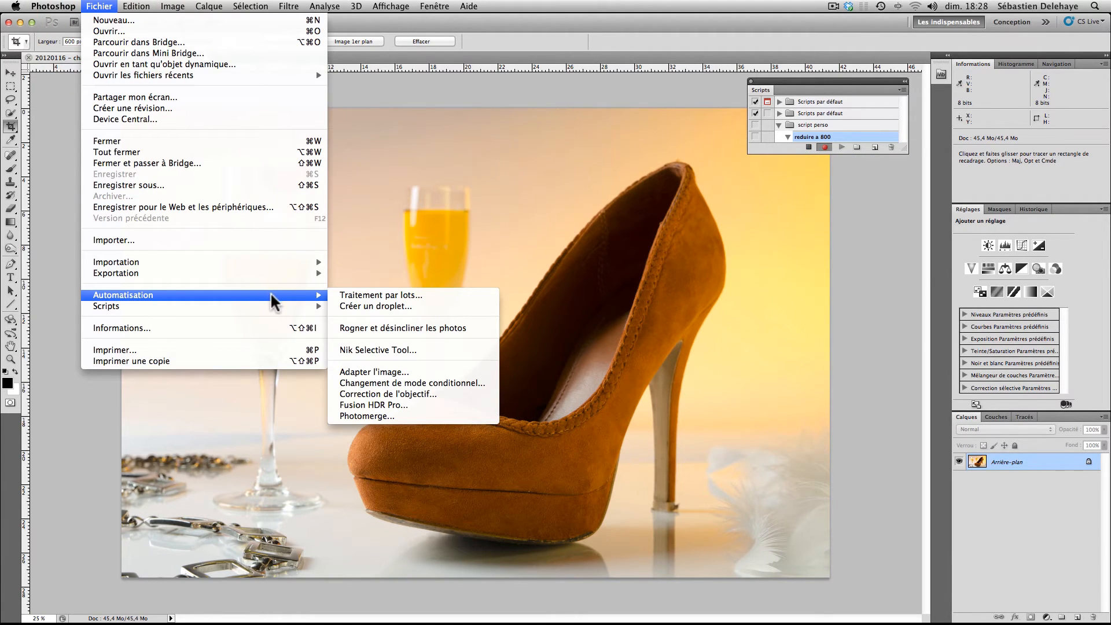
{"action": "left_click", "coordinate": [408, 372]}
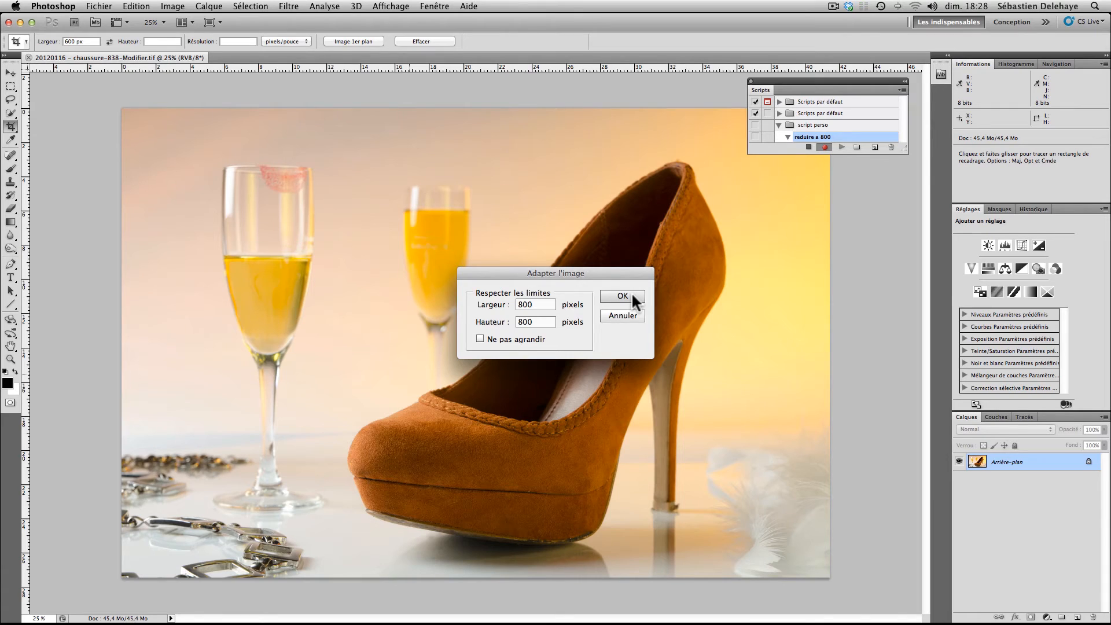
{"action": "left_click", "coordinate": [632, 295]}
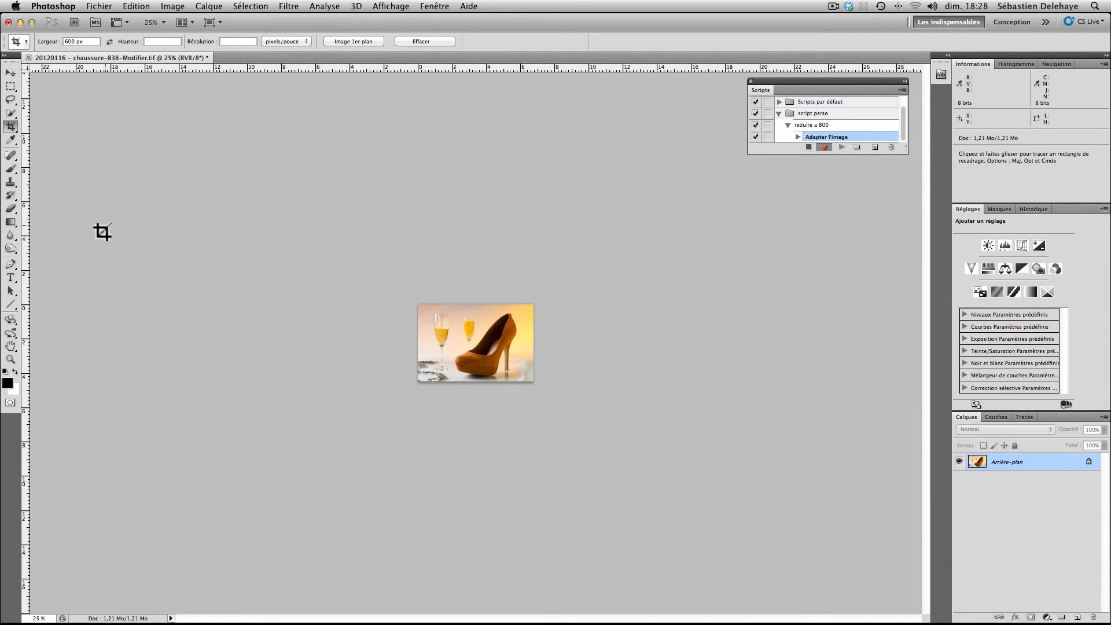
Step: Sharpen the reduced image with the Accentuation filter at gain 40 %, radius 0,4 pixels and threshold 3 levels
{"action": "double_click", "coordinate": [10, 358]}
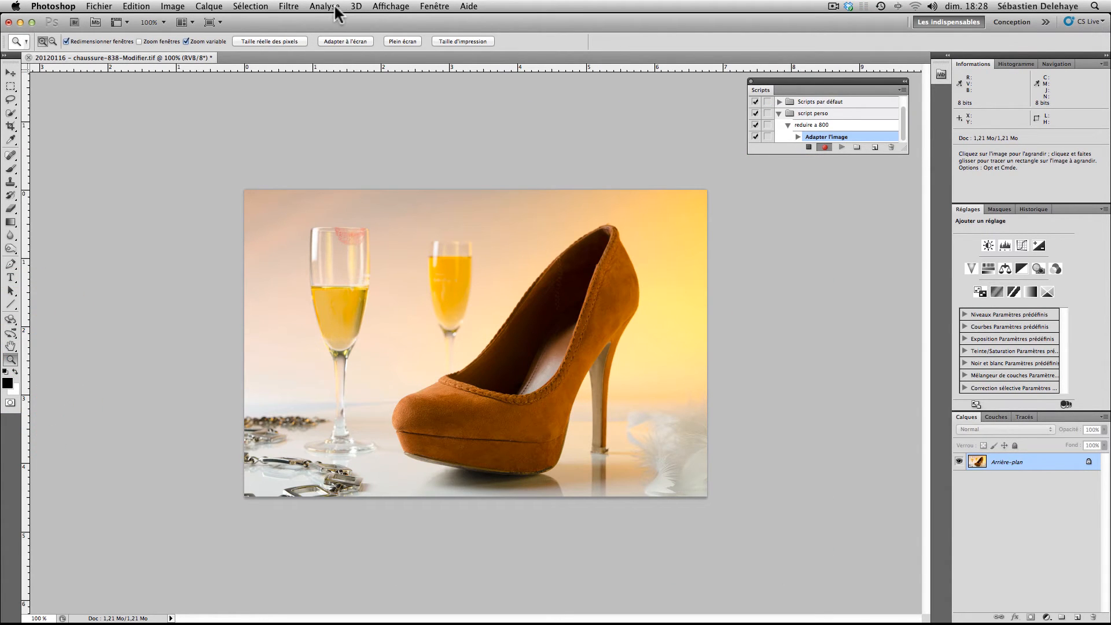
{"action": "left_click", "coordinate": [289, 6]}
{"action": "mouse_move", "coordinate": [399, 217]}
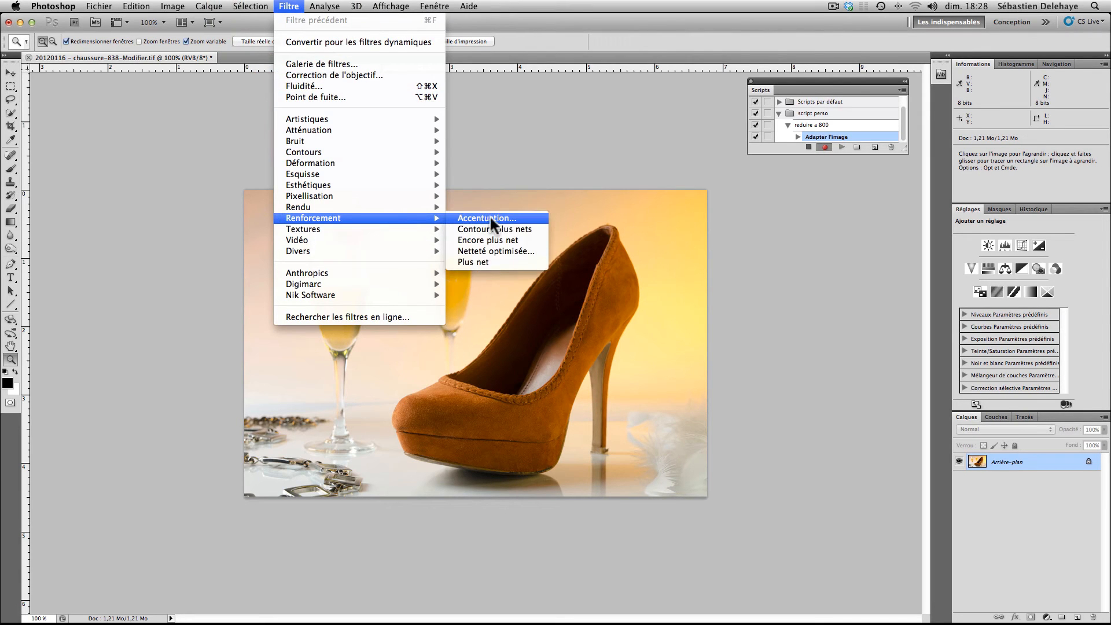
{"action": "left_click", "coordinate": [491, 219]}
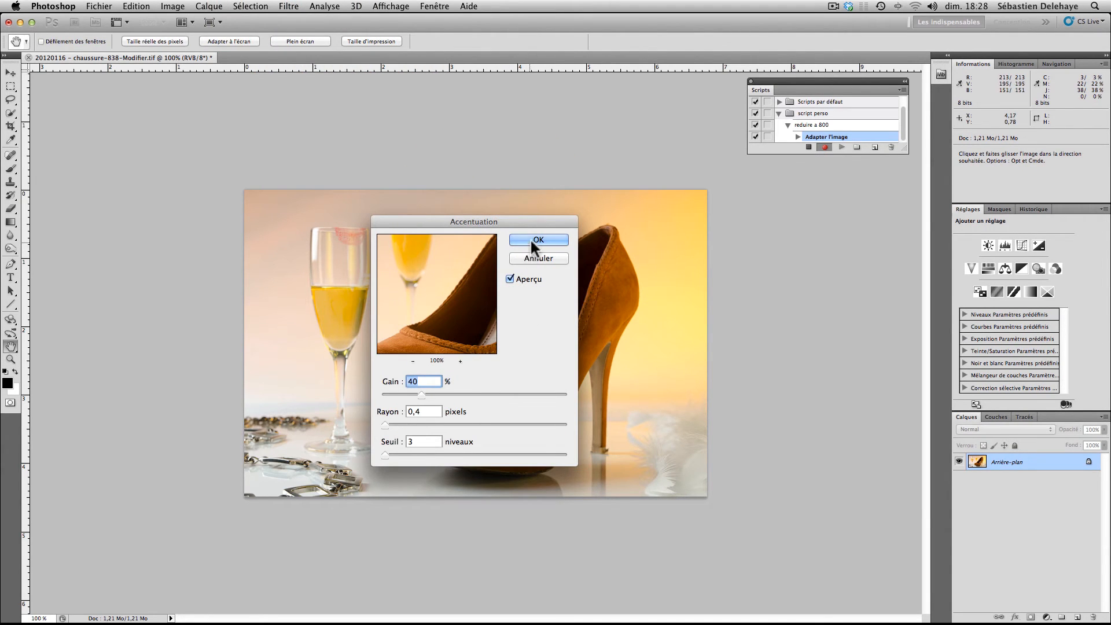
{"action": "left_click", "coordinate": [530, 237]}
{"action": "left_click", "coordinate": [808, 147]}
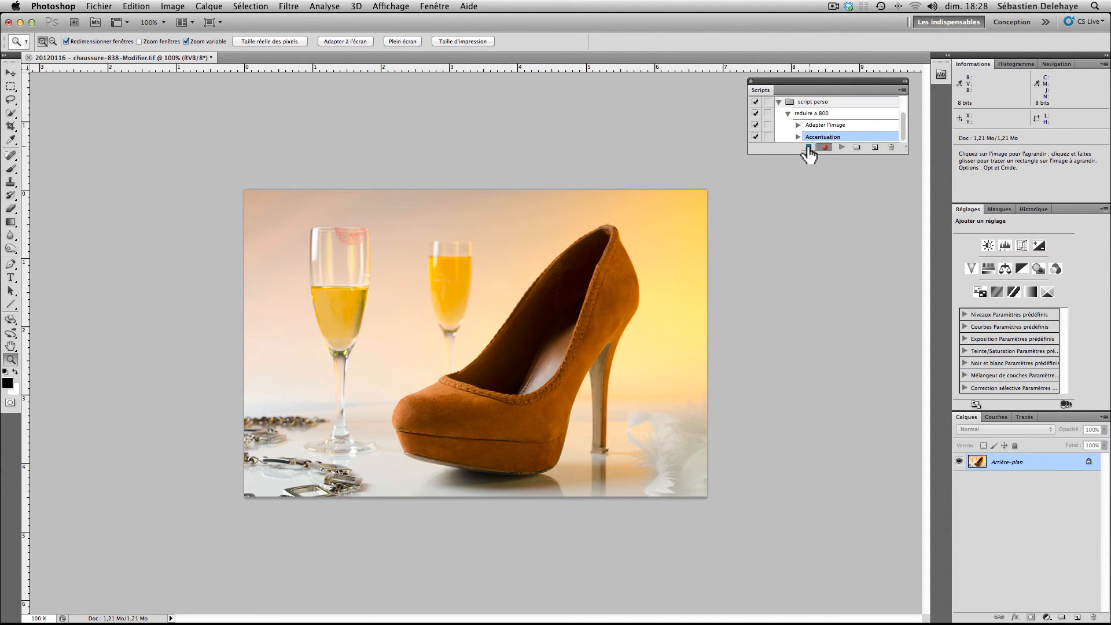
Step: Convert the image to the sRGB IEC61966-2.1 profile with the Adobe (ACE) engine and Colorimétrie relative mode
{"action": "left_click", "coordinate": [172, 7]}
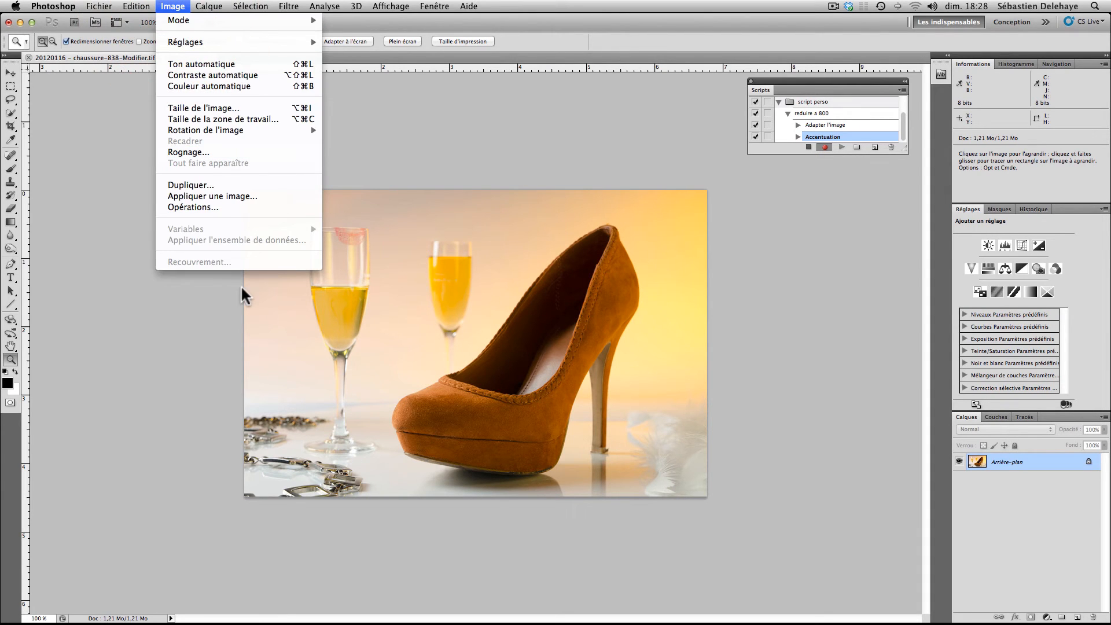
{"action": "mouse_move", "coordinate": [137, 7]}
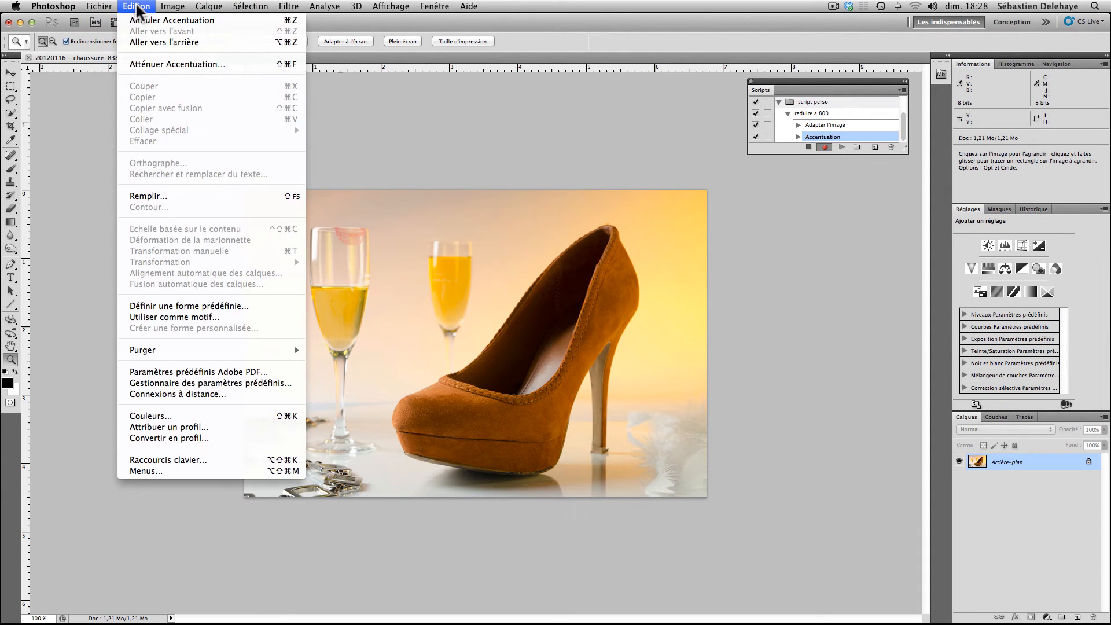
{"action": "left_click", "coordinate": [207, 441]}
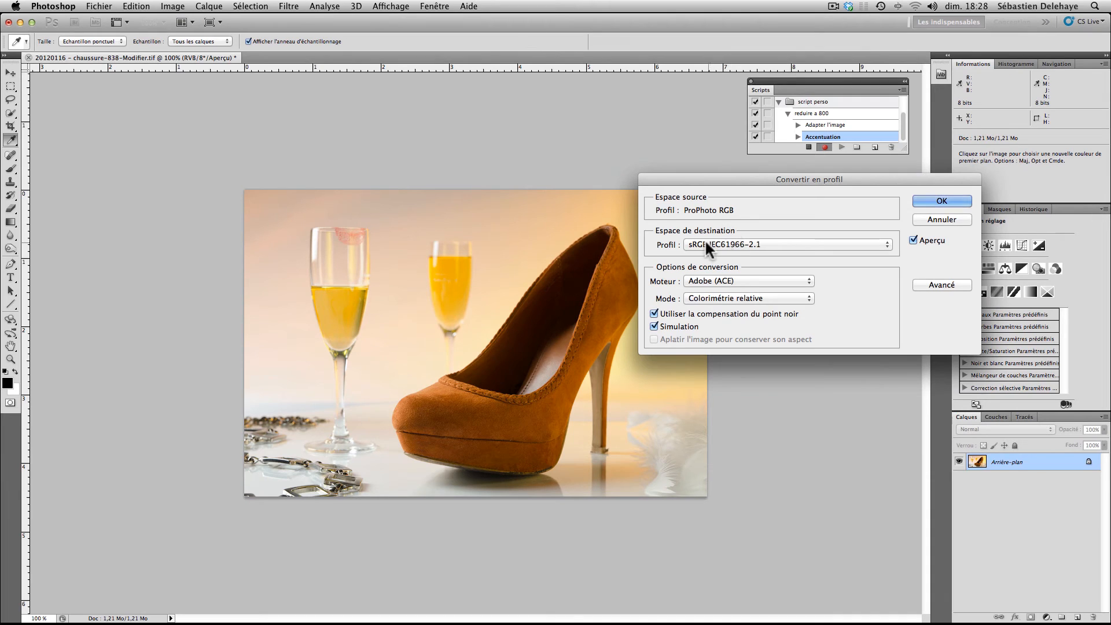
{"action": "left_click", "coordinate": [942, 200]}
{"action": "key", "text": "z"}
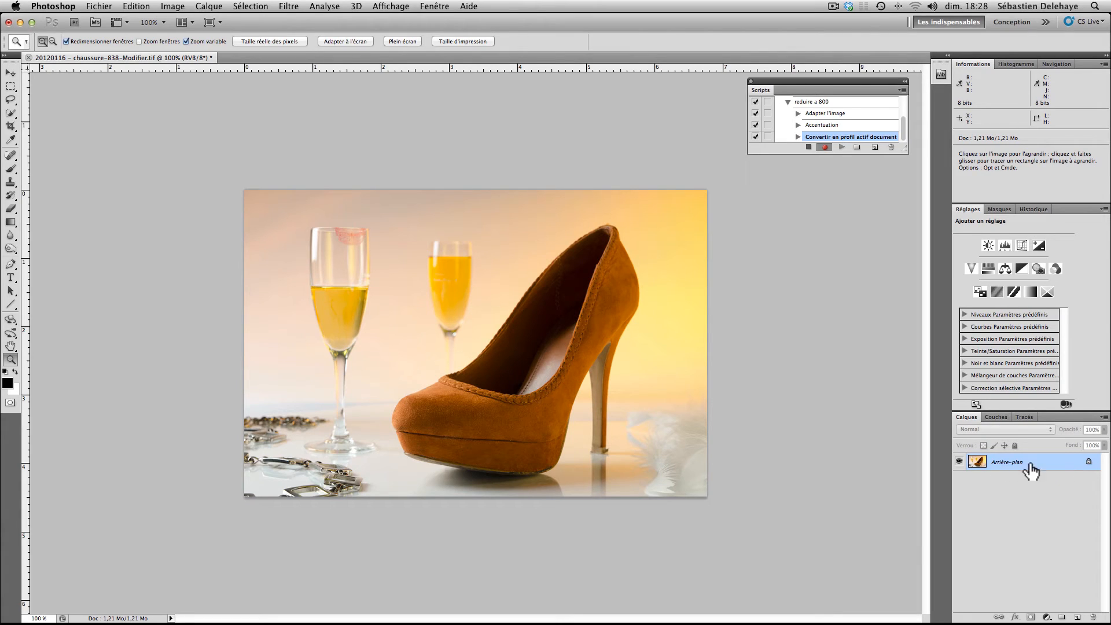
Step: Stop recording the "reduire a 800" script and collapse its list of commands
{"action": "left_click", "coordinate": [808, 148]}
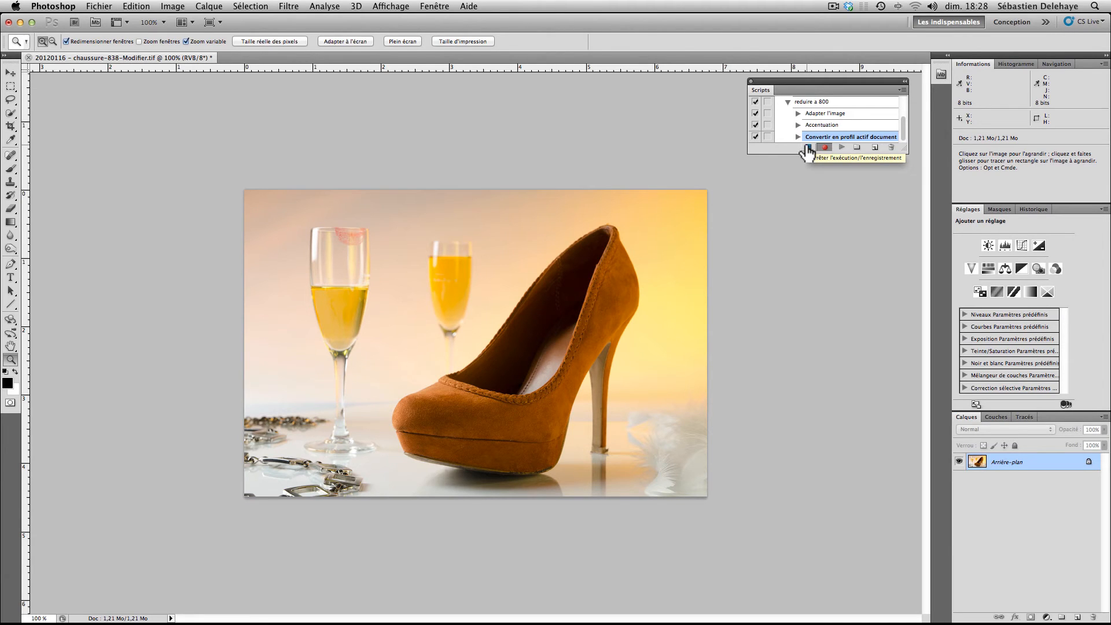
{"action": "left_click", "coordinate": [808, 147]}
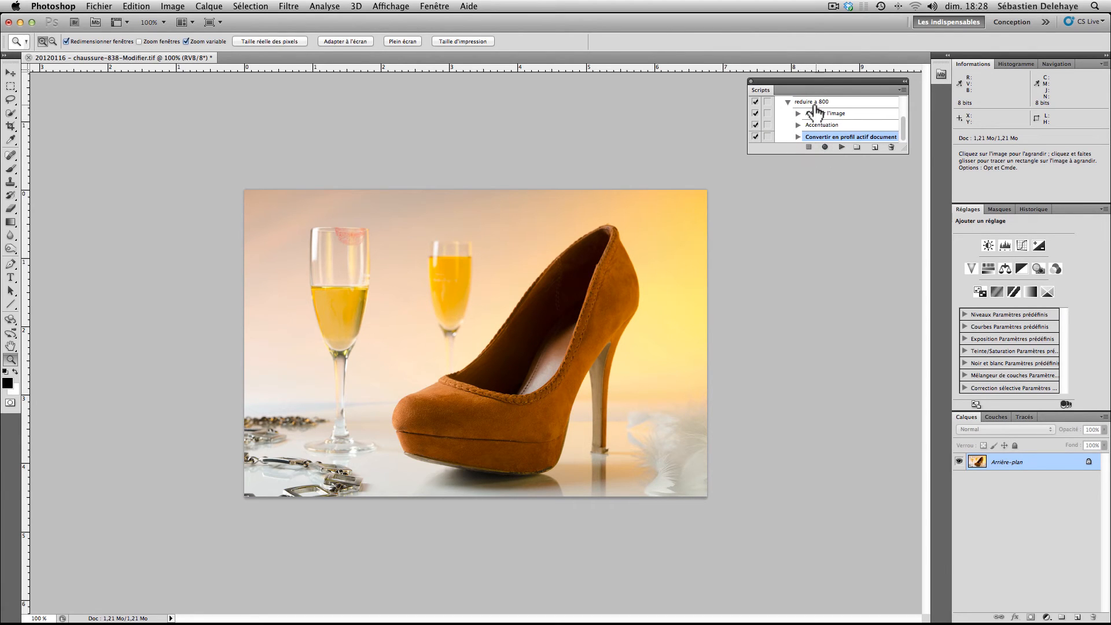
{"action": "left_click", "coordinate": [787, 103]}
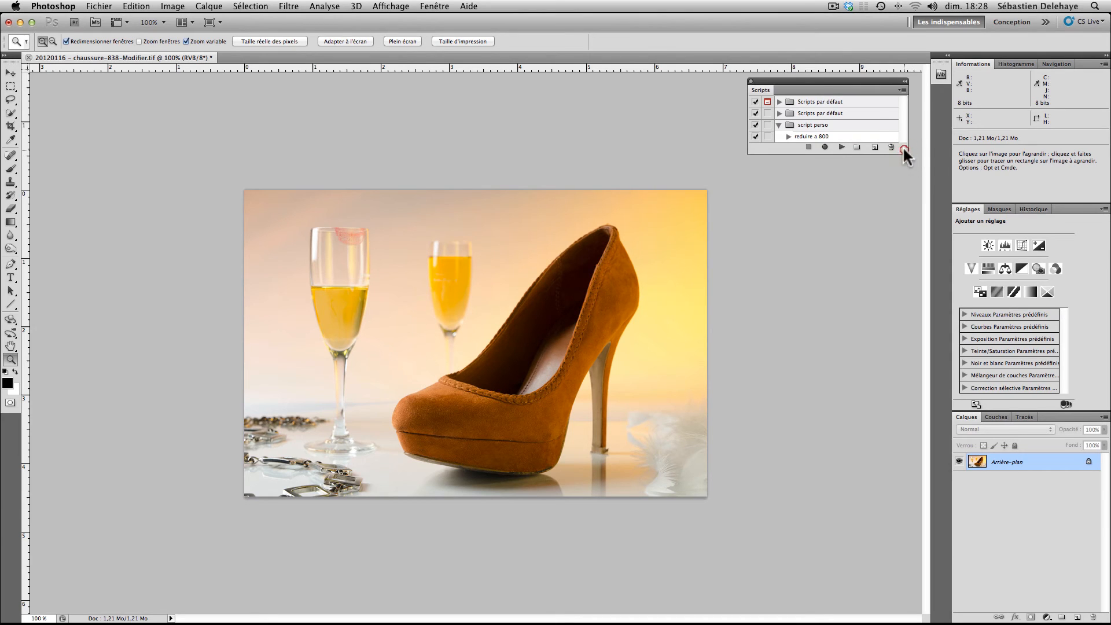
Step: Enlarge the floating Scripts panel and expand the "reduire a 800" script to show its recorded commands
{"action": "left_click_drag", "start_coordinate": [903, 149], "coordinate": [912, 364]}
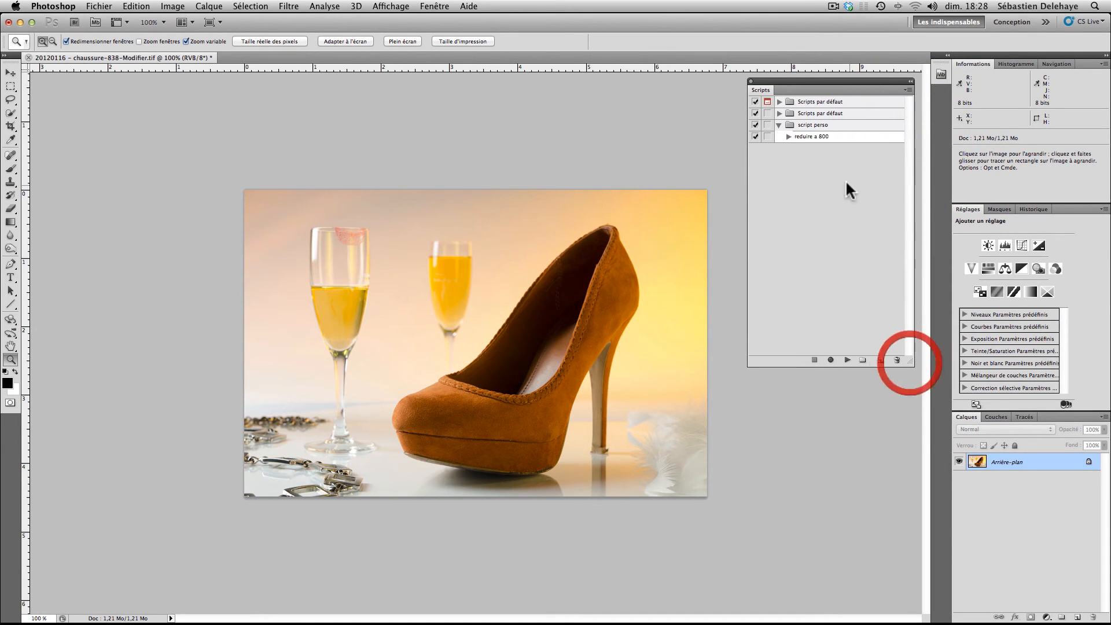
{"action": "left_click", "coordinate": [815, 137]}
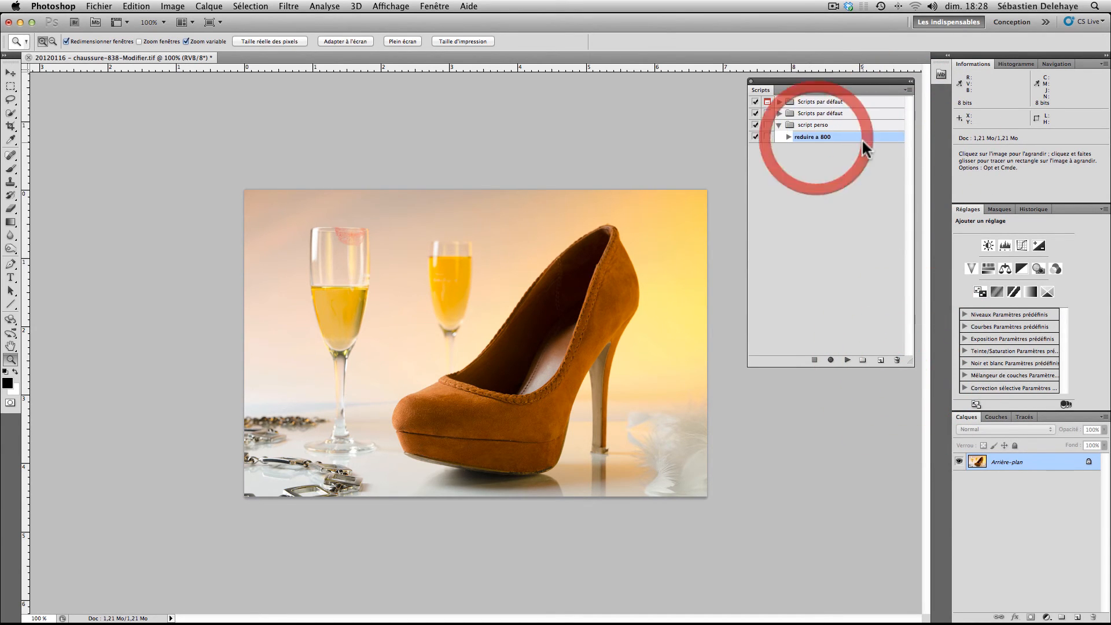
{"action": "left_click", "coordinate": [788, 137]}
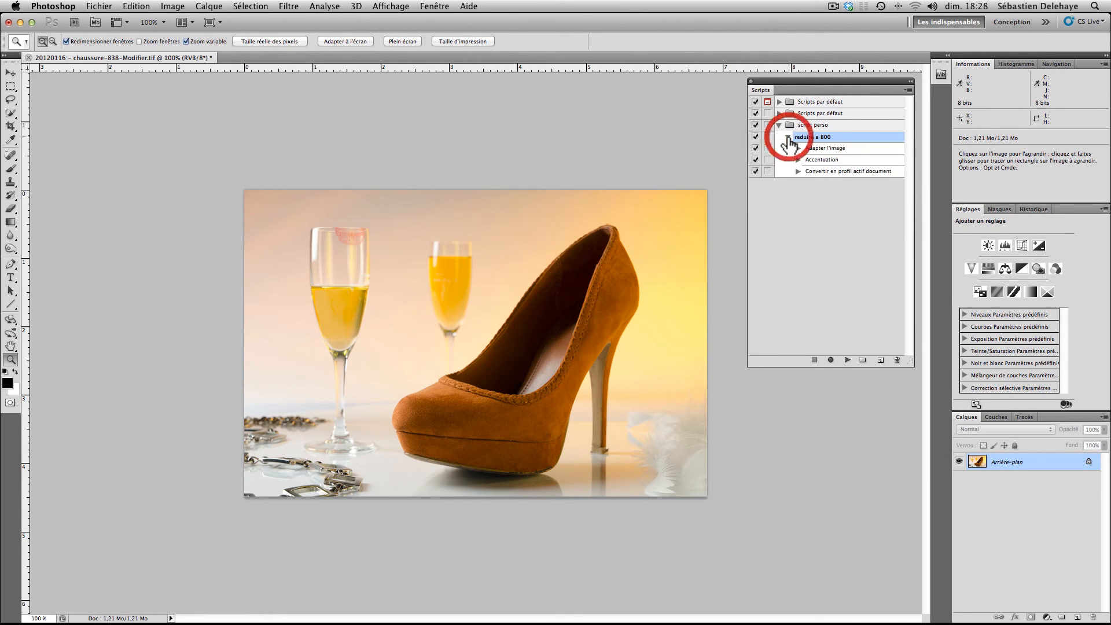
Step: Collapse the command list of the "reduire a 800" script and keep the script selected
{"action": "left_click", "coordinate": [788, 138]}
{"action": "left_click", "coordinate": [788, 137]}
{"action": "left_click", "coordinate": [788, 138]}
{"action": "left_click", "coordinate": [788, 138]}
{"action": "left_click", "coordinate": [788, 137]}
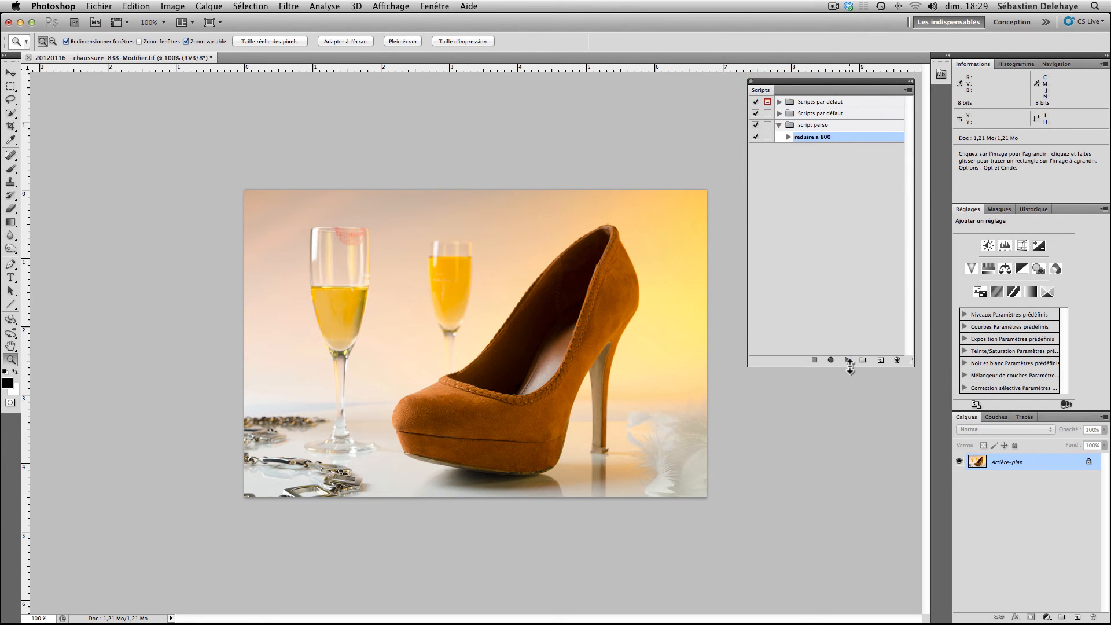
{"action": "left_click", "coordinate": [823, 136]}
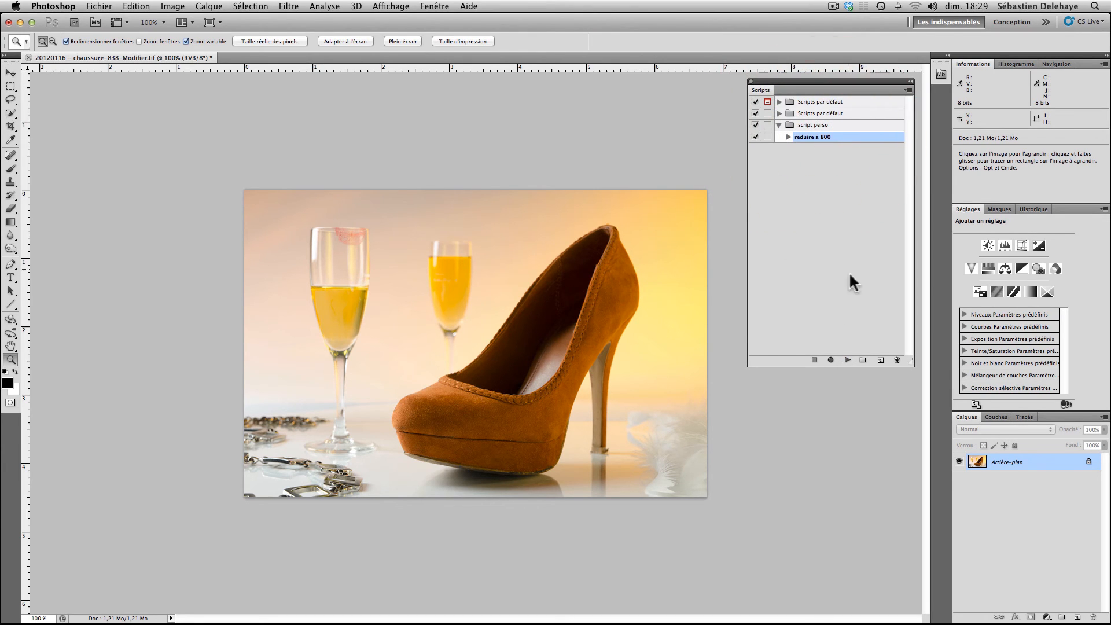
Step: Restore the photo to its original snapshot in the history and run the "reduire a 800" script on it
{"action": "left_click", "coordinate": [847, 360]}
{"action": "left_click", "coordinate": [1032, 209]}
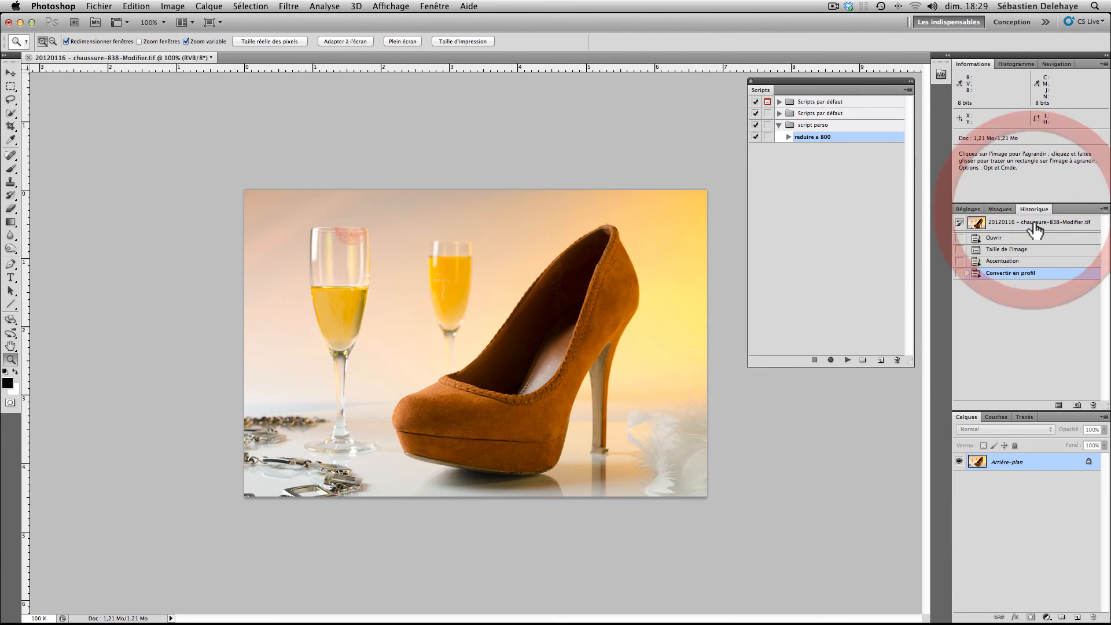
{"action": "left_click", "coordinate": [822, 138]}
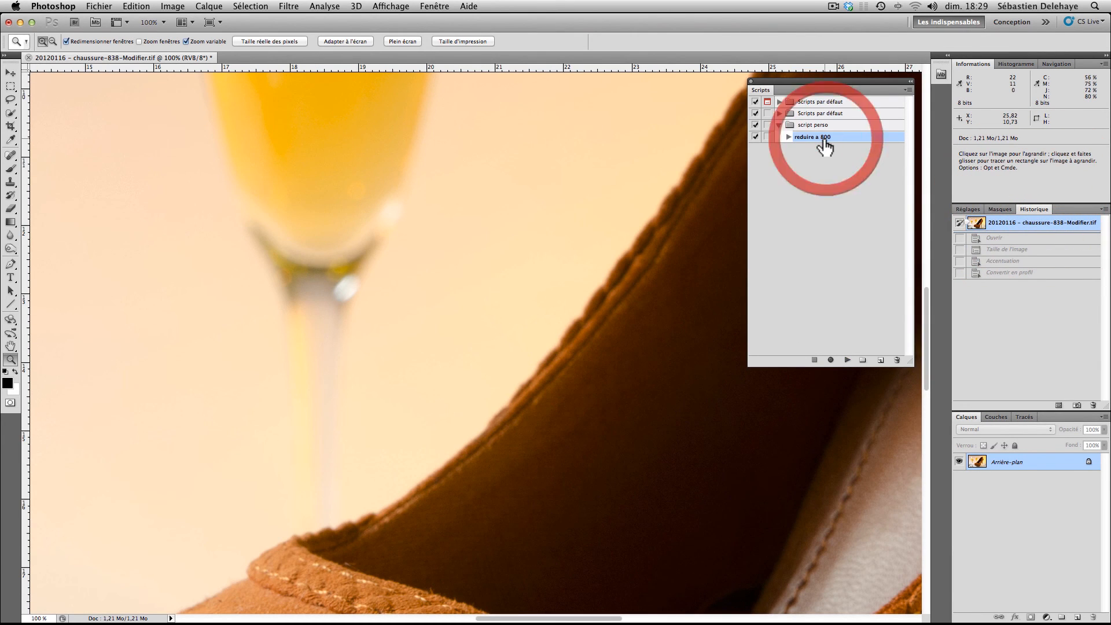
{"action": "left_click", "coordinate": [846, 360]}
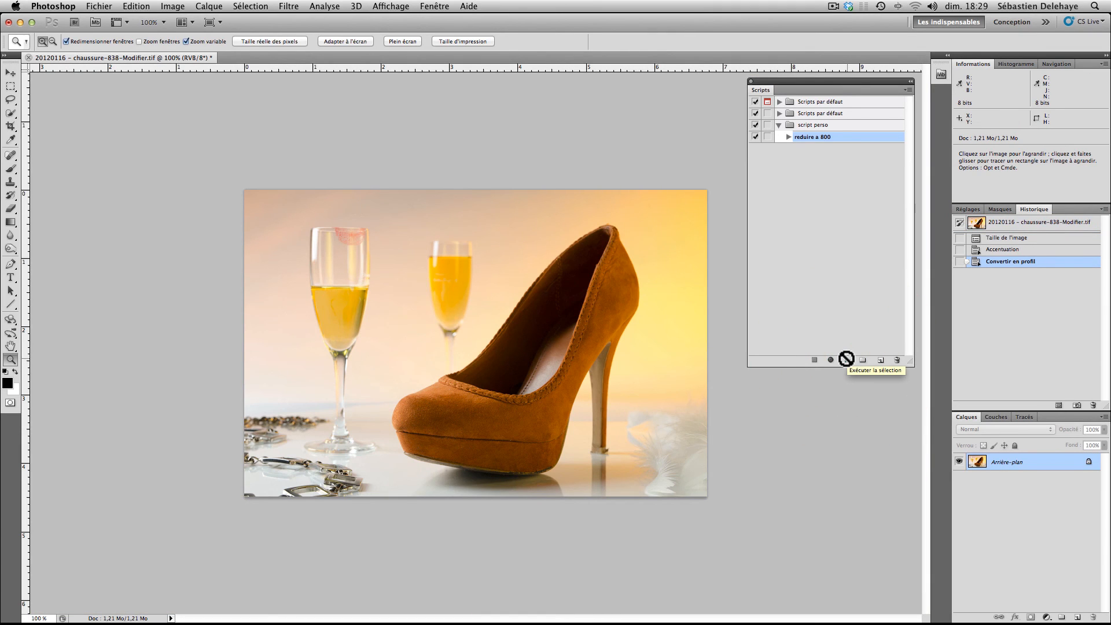
Step: Expand the "reduire a 800" commands, revert the photo to its opening snapshot and rerun the whole script, leaving its command list collapsed
{"action": "left_click", "coordinate": [787, 137]}
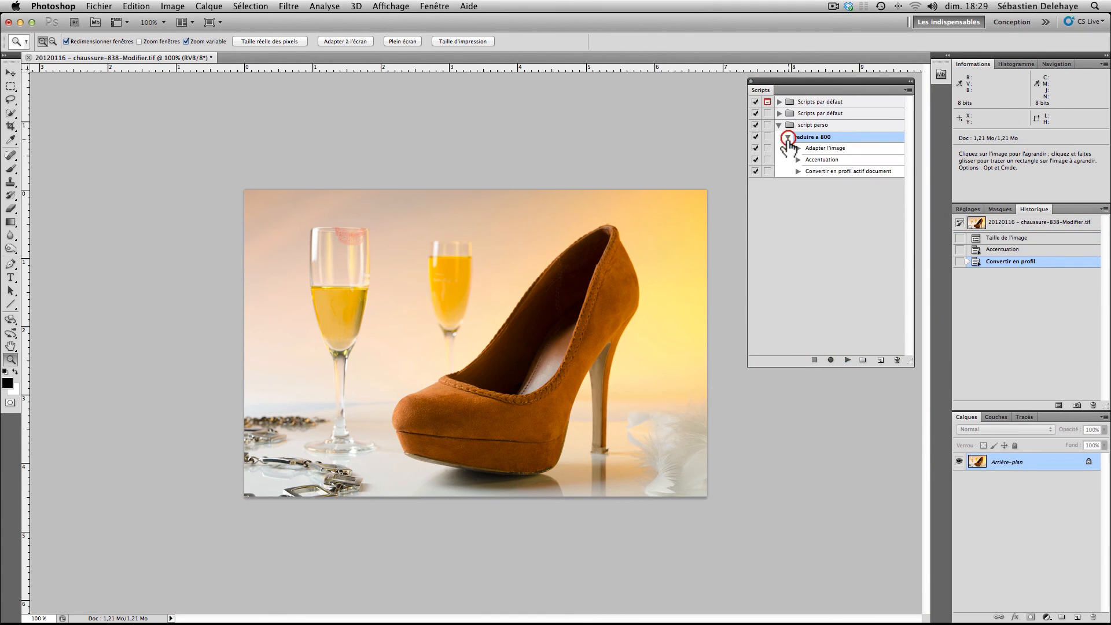
{"action": "left_click", "coordinate": [1029, 223]}
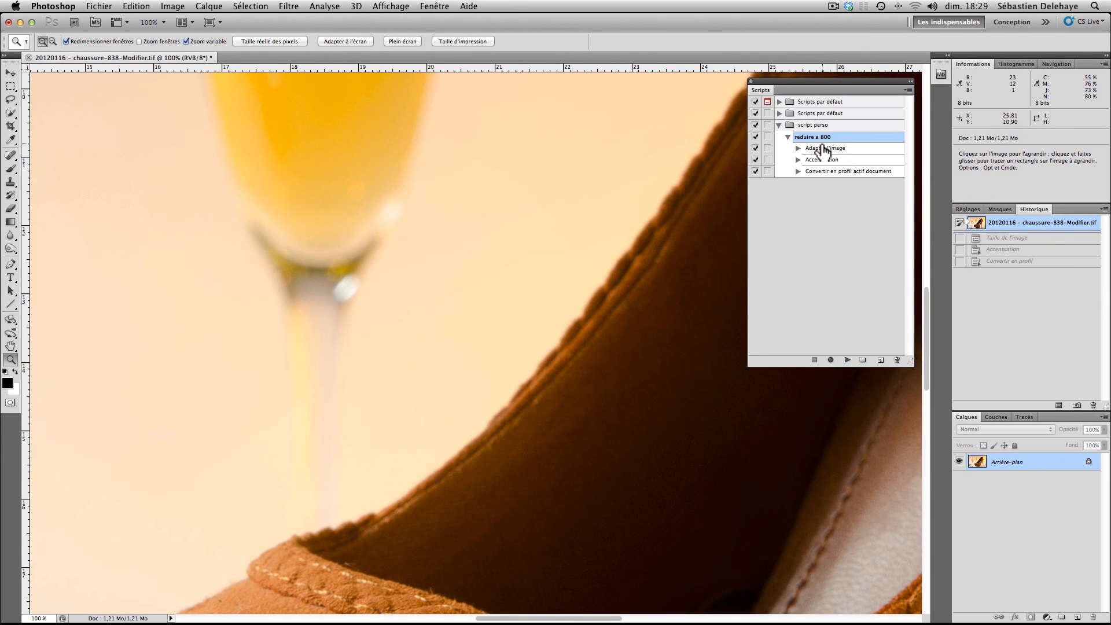
{"action": "left_click", "coordinate": [847, 361]}
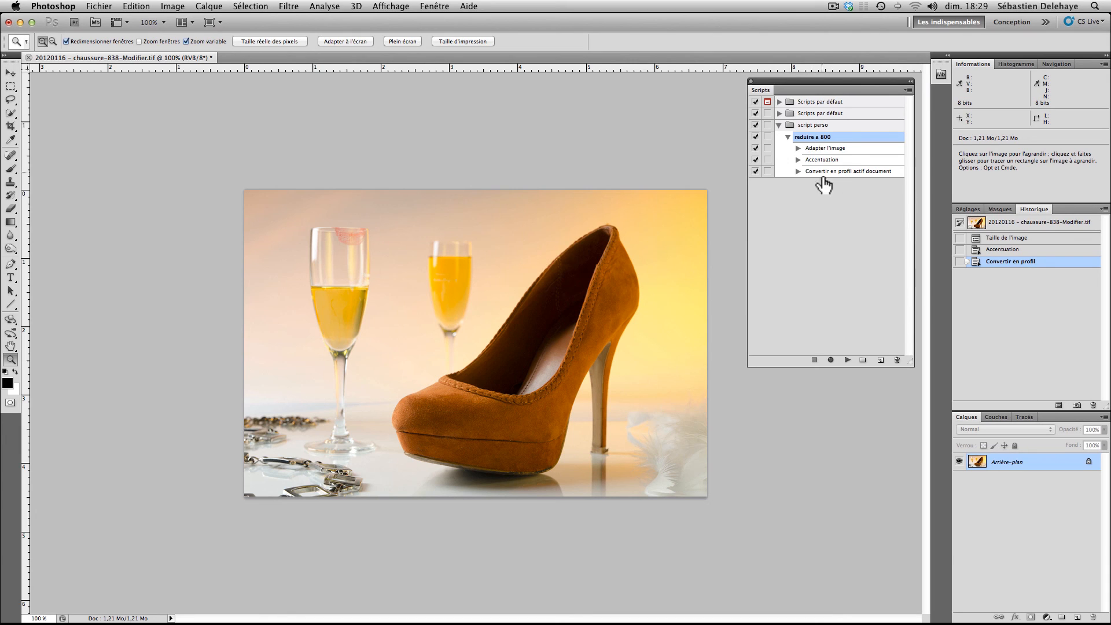
{"action": "left_click", "coordinate": [788, 137]}
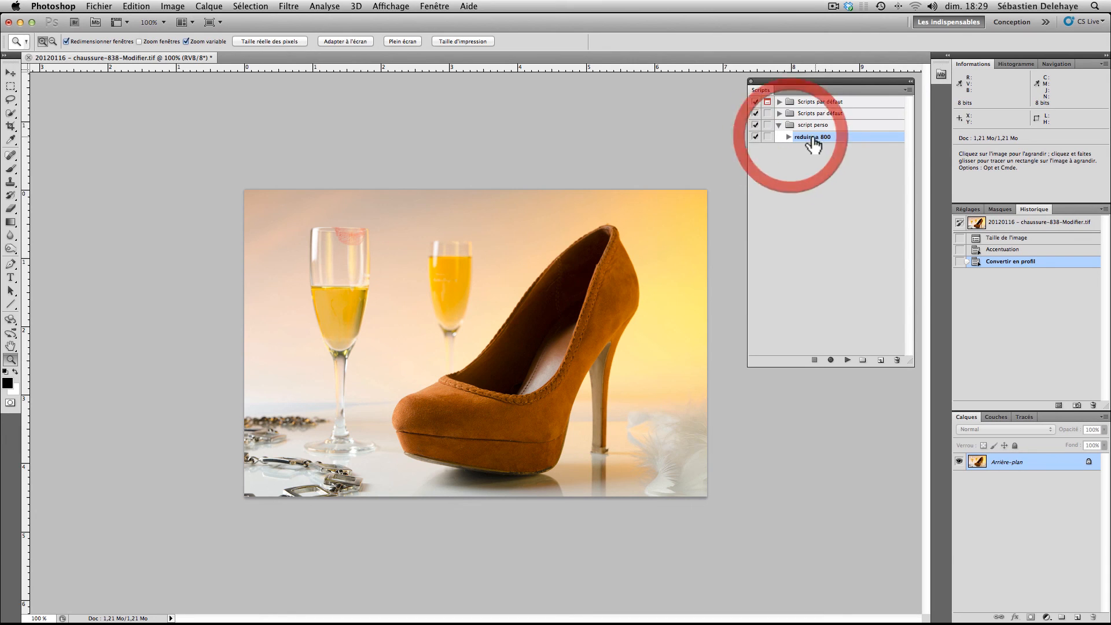